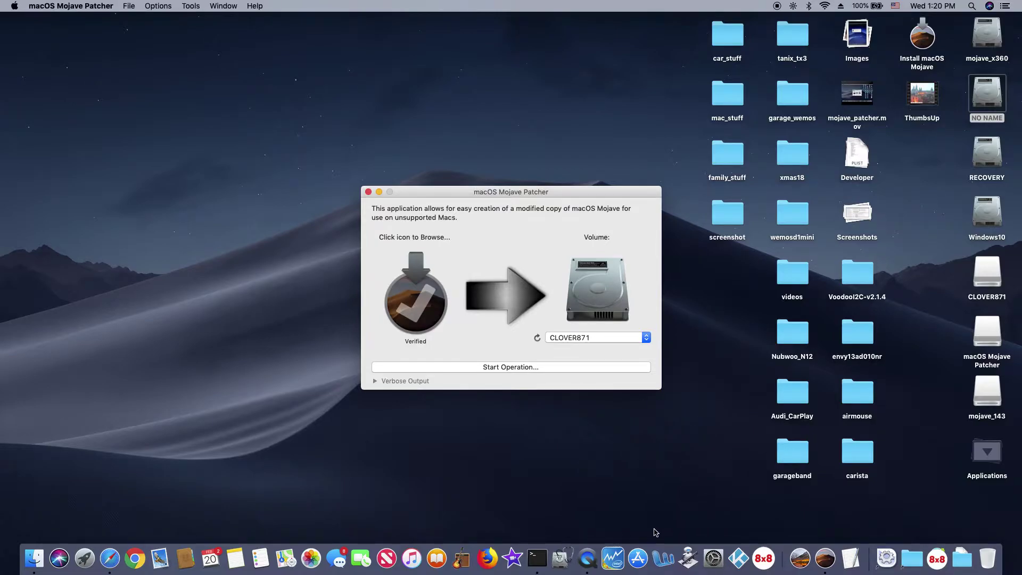
# Select the mojave_143 USB volume in Disk Utility and start erasing it
pyautogui.click(560, 555)
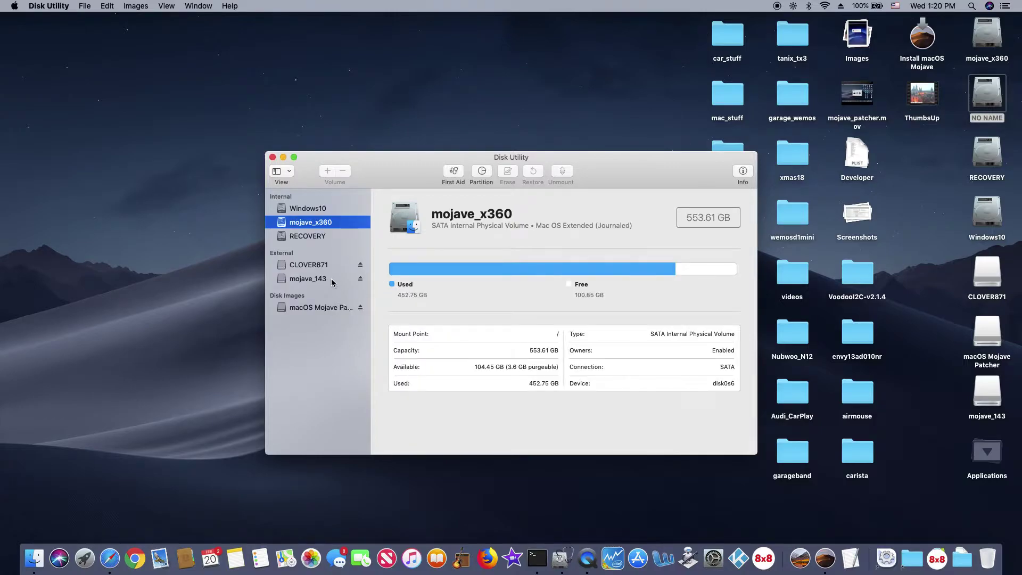
pyautogui.click(334, 281)
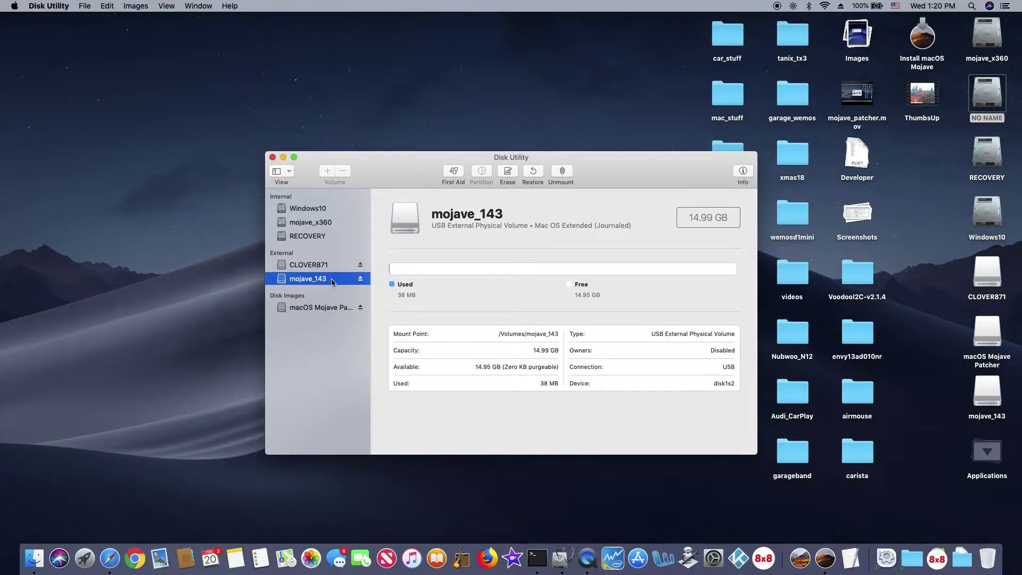
pyautogui.click(508, 173)
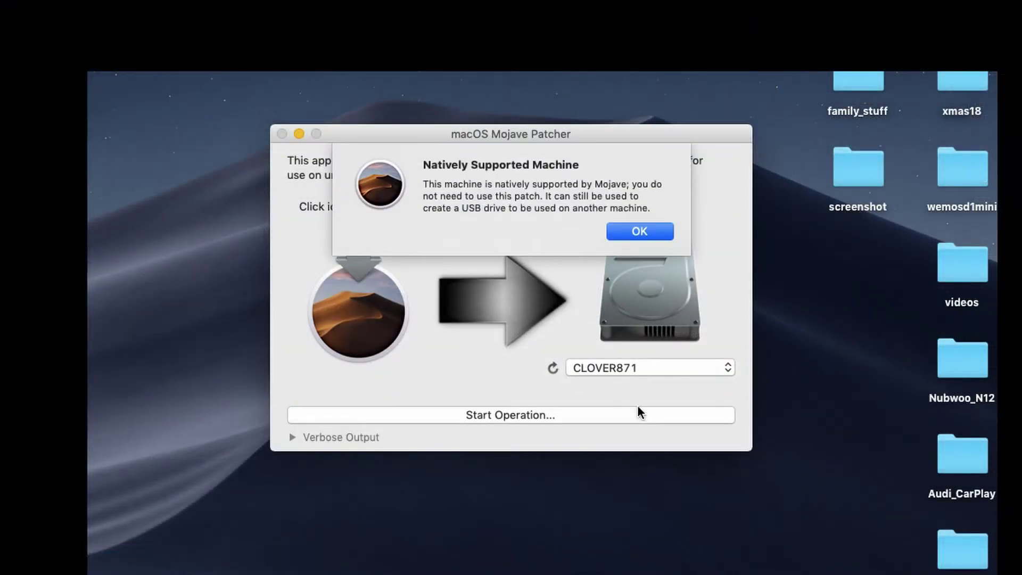
# Dismiss the native-support notice, then load Install macOS Mojave and confirm it verified
pyautogui.click(645, 233)
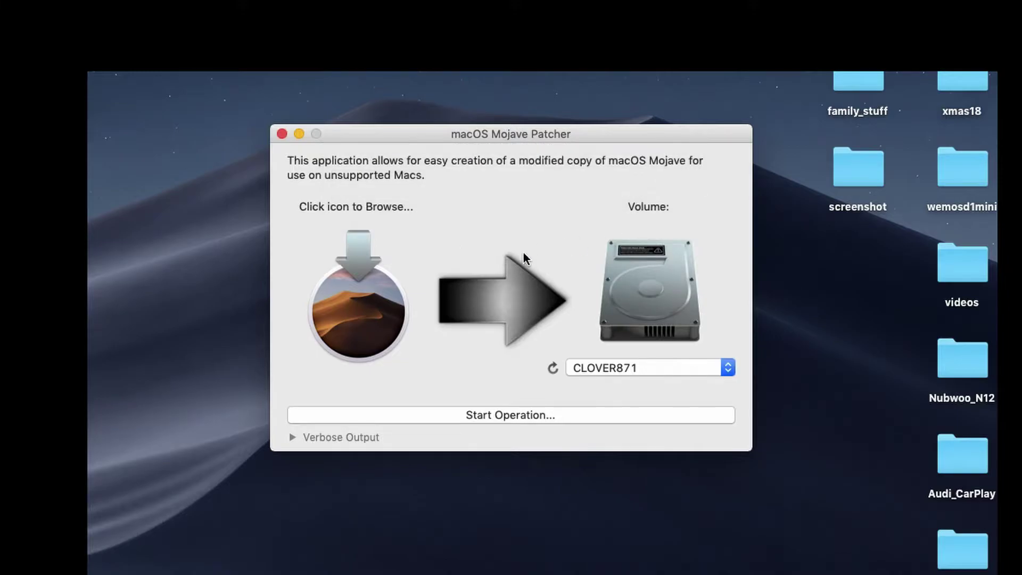
pyautogui.click(372, 302)
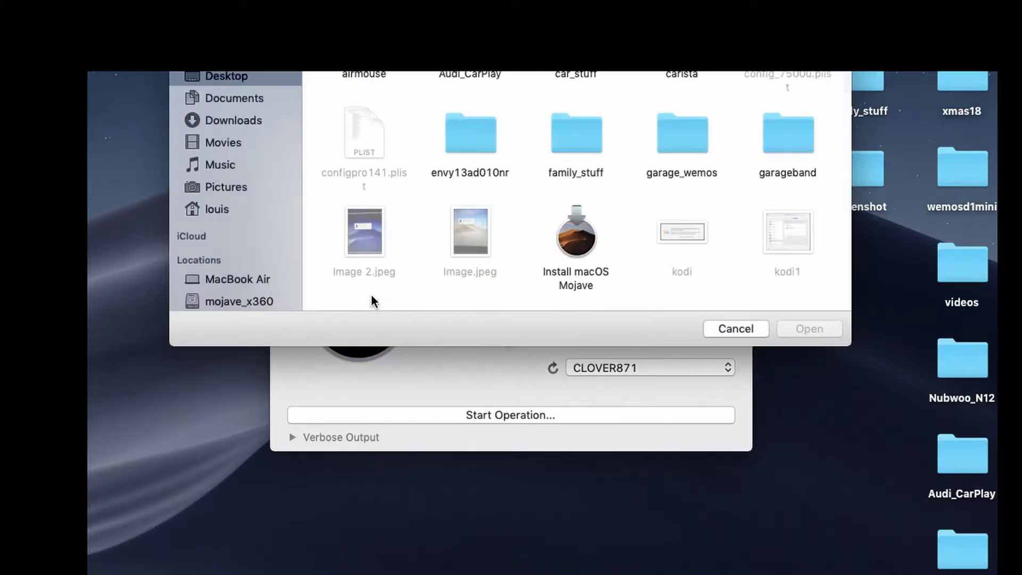
pyautogui.click(578, 230)
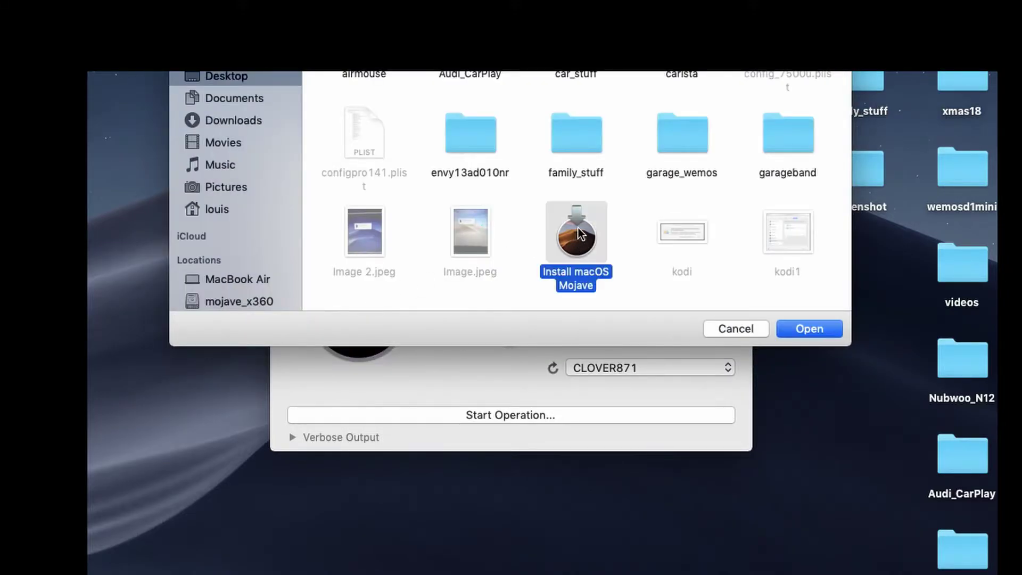
pyautogui.click(811, 328)
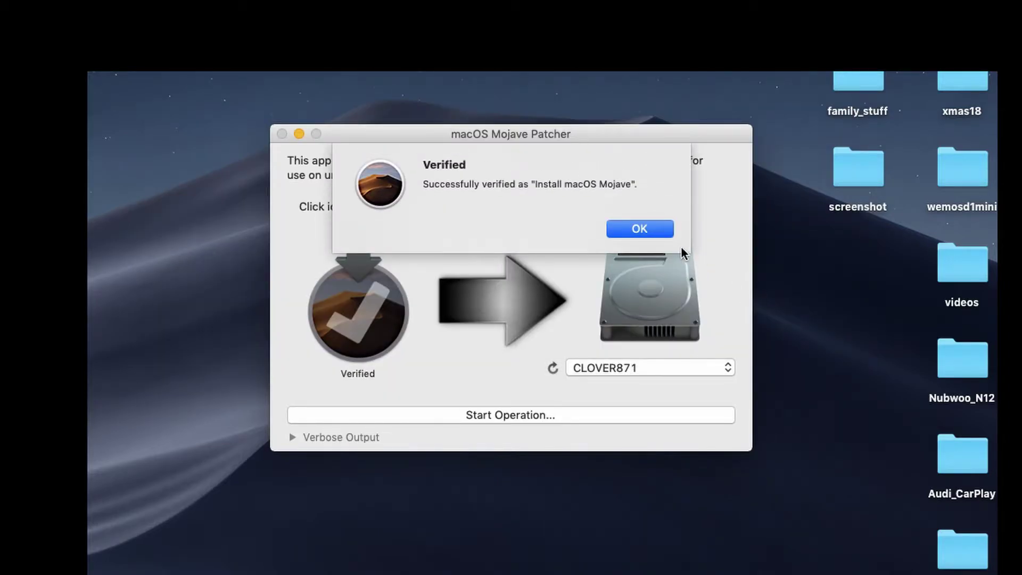
pyautogui.click(650, 228)
# Target mojave_143, start the operation, confirm the erase and authorize with the admin password
pyautogui.click(647, 369)
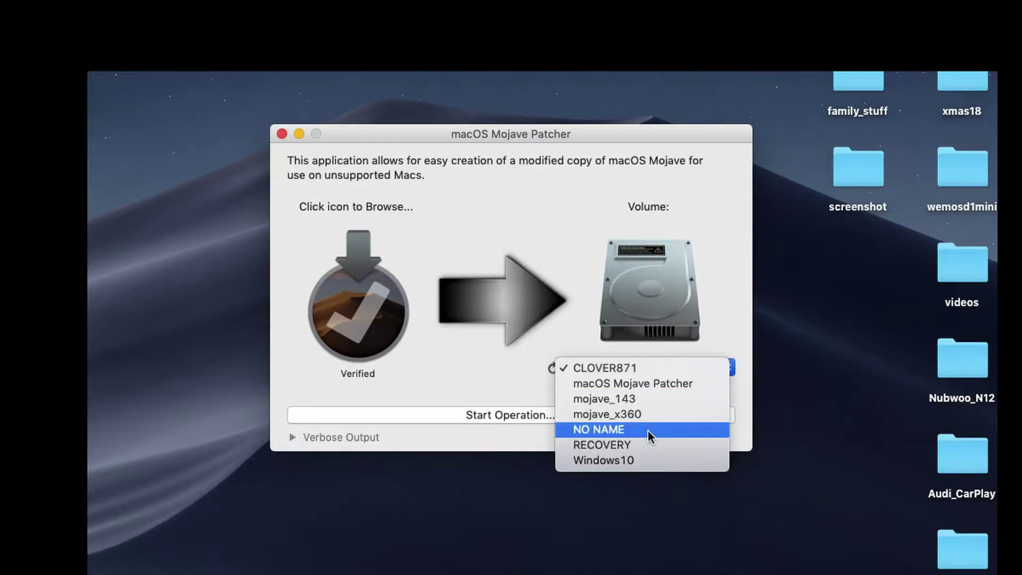
pyautogui.click(659, 398)
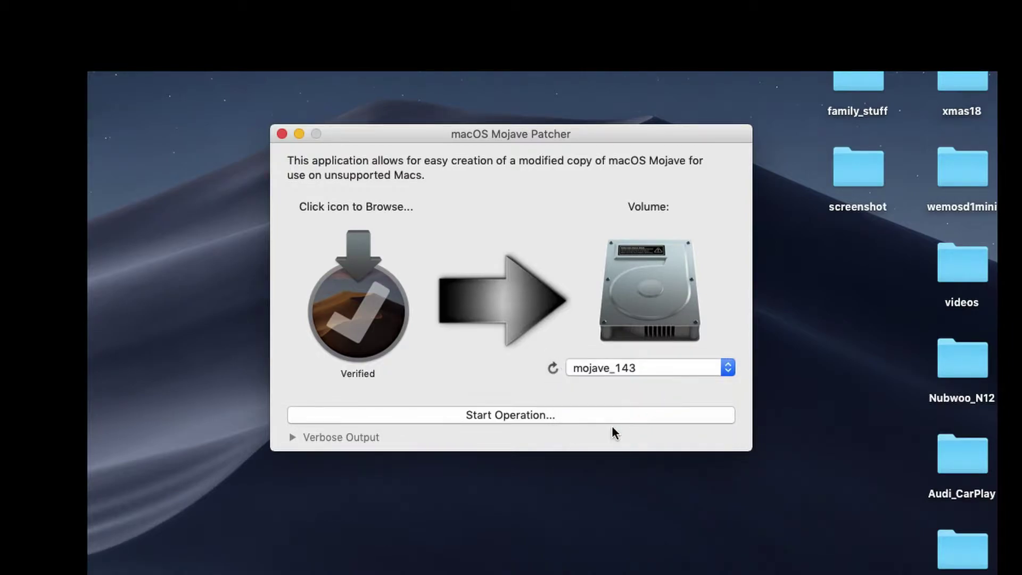
pyautogui.click(520, 413)
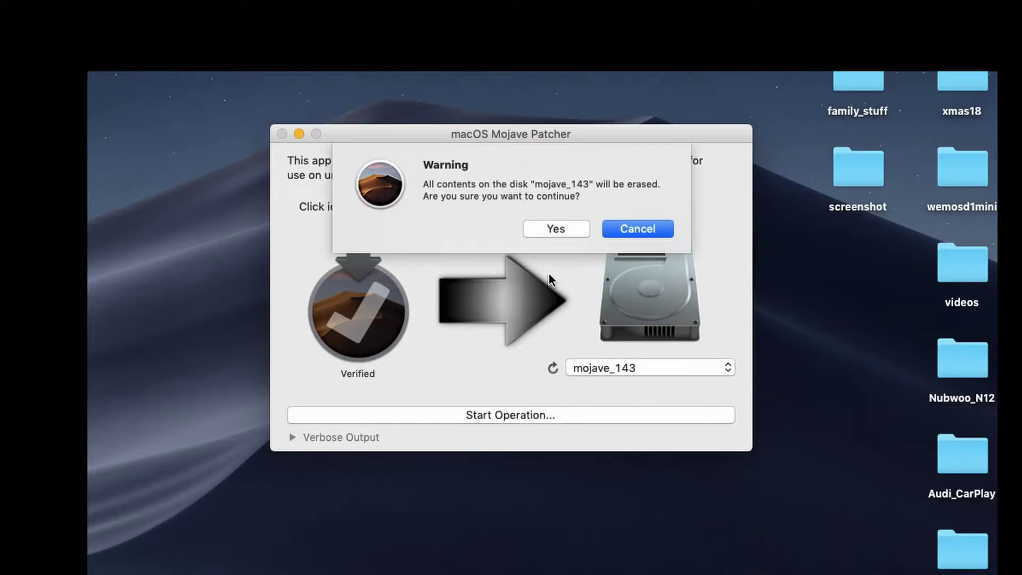
pyautogui.click(558, 228)
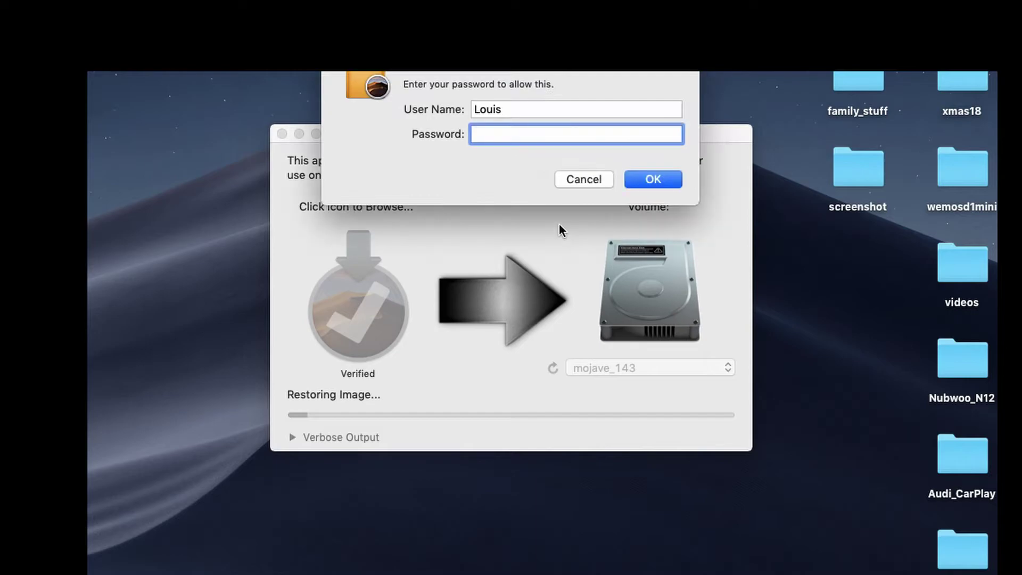
pyautogui.write('••••')
pyautogui.press('Return')
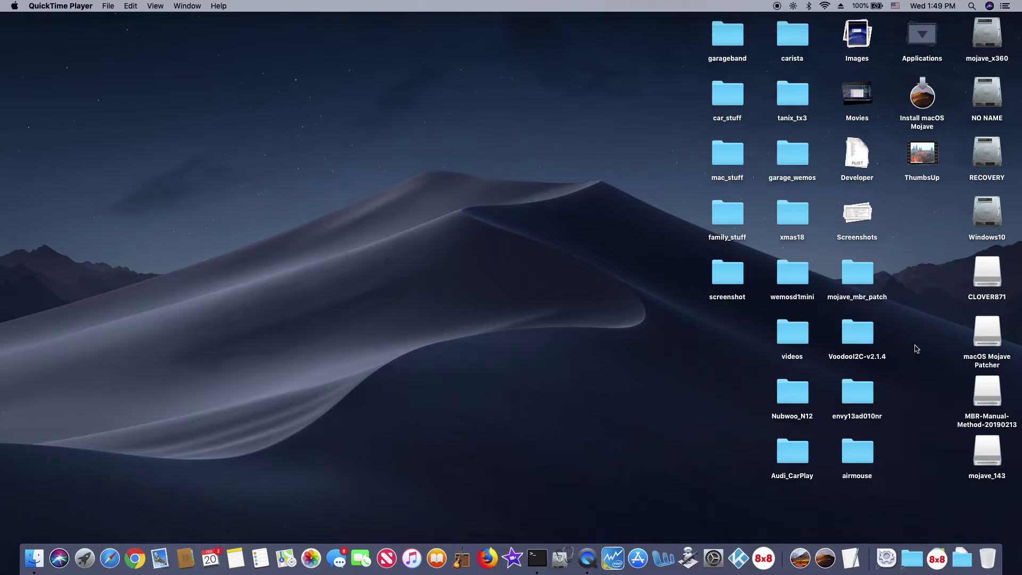
# Open the mojave_143 volume and mojave_mbr_patch folder in side-by-side Finder windows
pyautogui.doubleClick(986, 453)
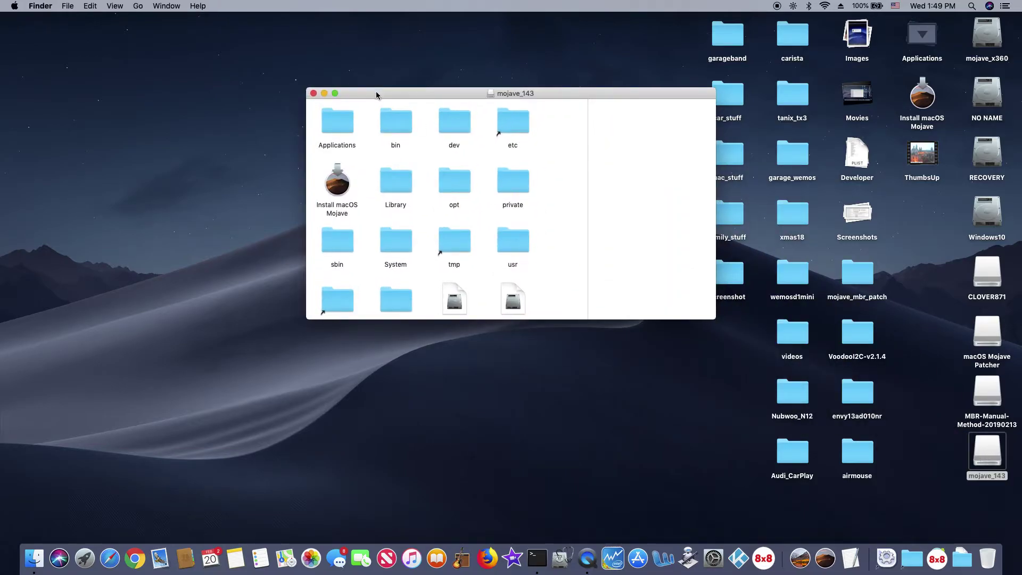
pyautogui.moveTo(376, 94); pyautogui.dragTo(182, 82)
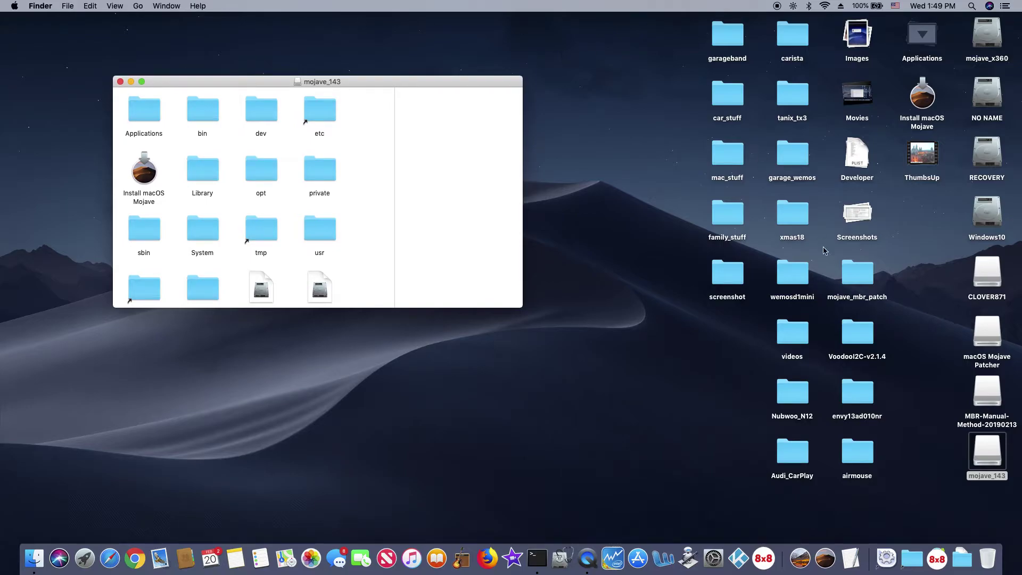
pyautogui.doubleClick(863, 279)
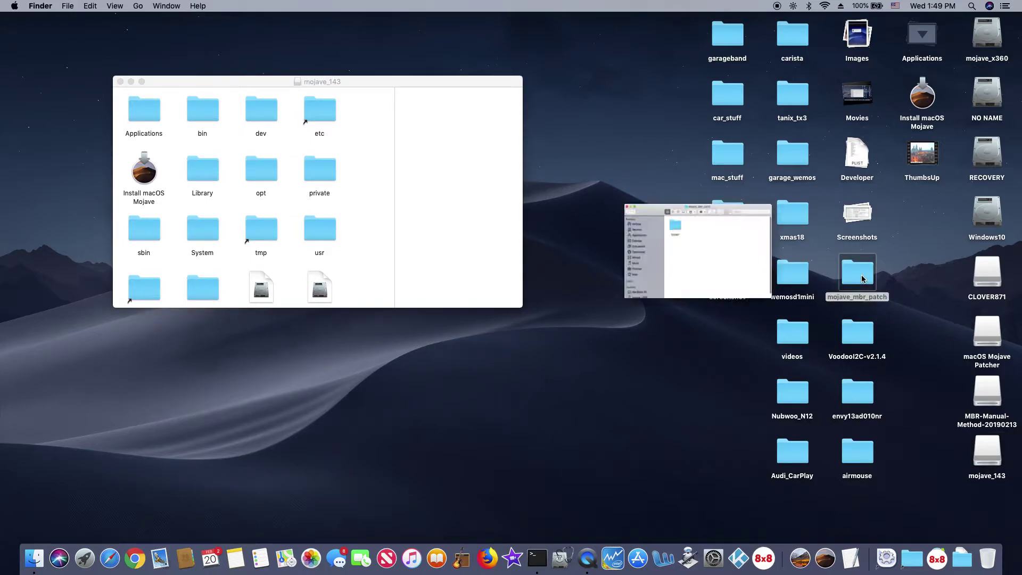
pyautogui.moveTo(204, 96)
pyautogui.mouseDown()
pyautogui.moveTo(327, 64)
pyautogui.moveTo(521, 100)
pyautogui.mouseUp()
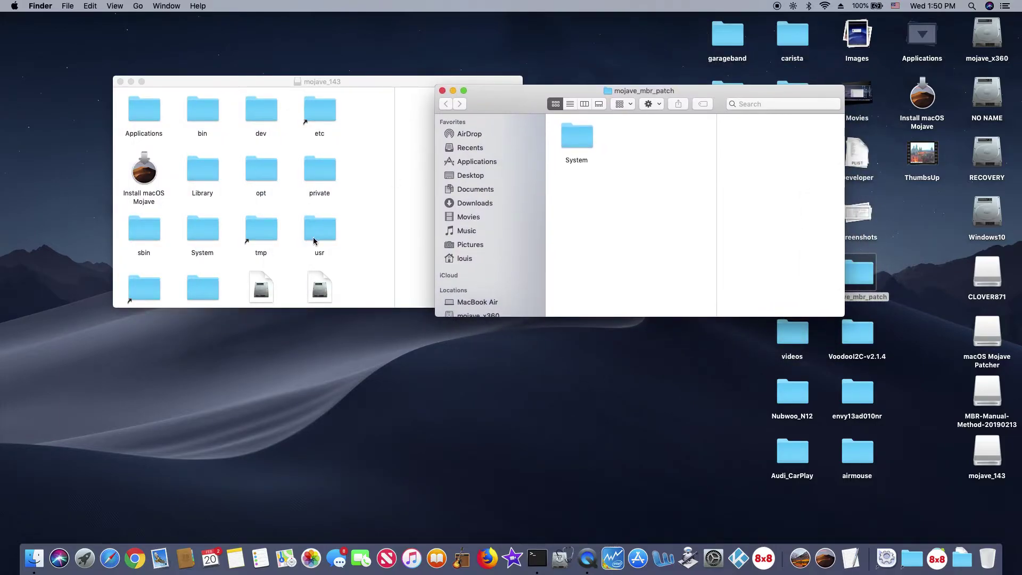
# Open the System folder in both the USB volume and patch windows, arranging them apart
pyautogui.click(202, 230)
pyautogui.doubleClick(202, 230)
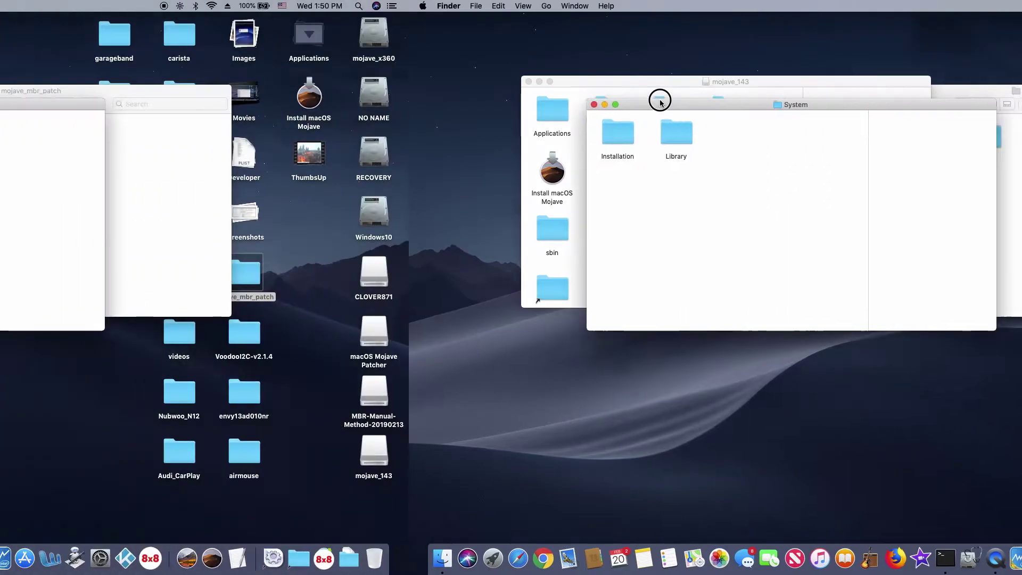
pyautogui.moveTo(417, 102); pyautogui.dragTo(183, 103)
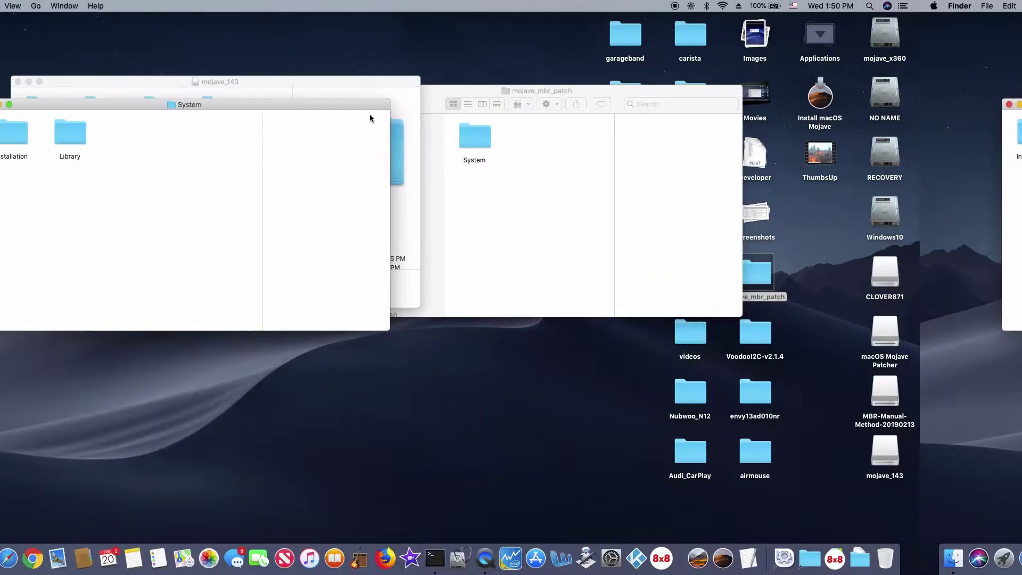
pyautogui.click(577, 130)
pyautogui.doubleClick(577, 132)
pyautogui.moveTo(558, 96); pyautogui.dragTo(651, 74)
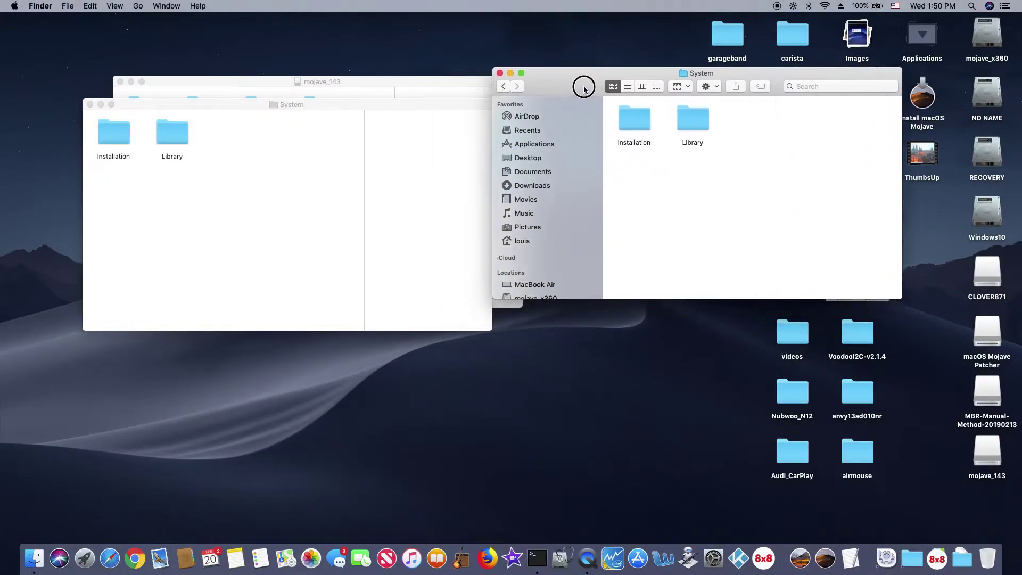
# Open Installation > CDIS in both the patch and USB volume windows
pyautogui.doubleClick(672, 116)
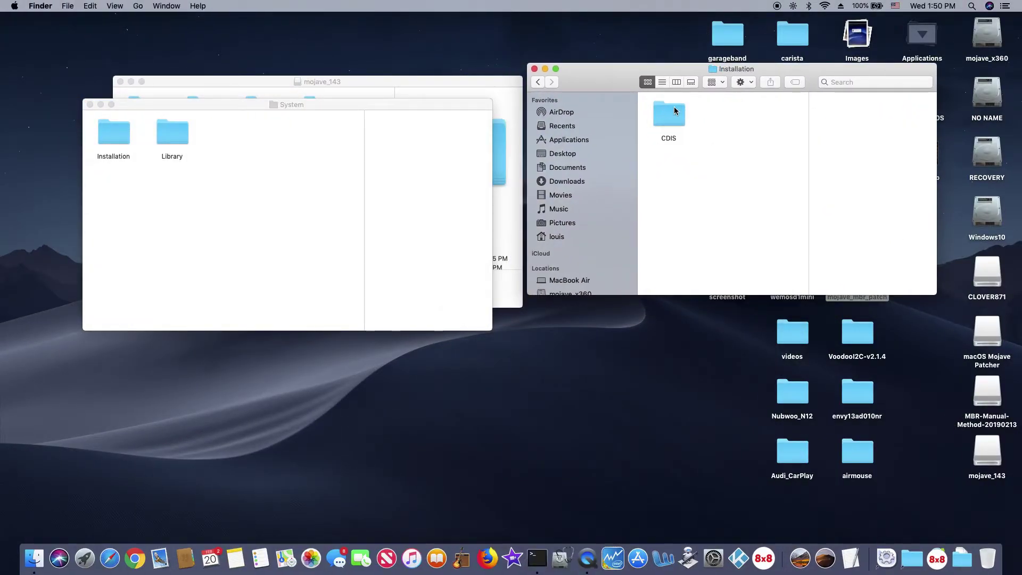
pyautogui.doubleClick(116, 142)
pyautogui.click(120, 144)
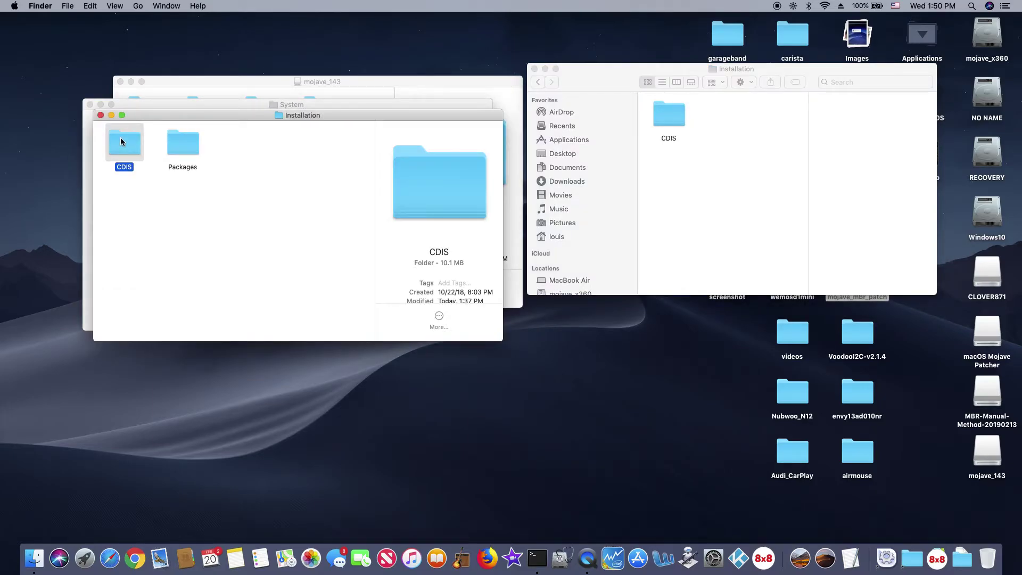
pyautogui.doubleClick(125, 144)
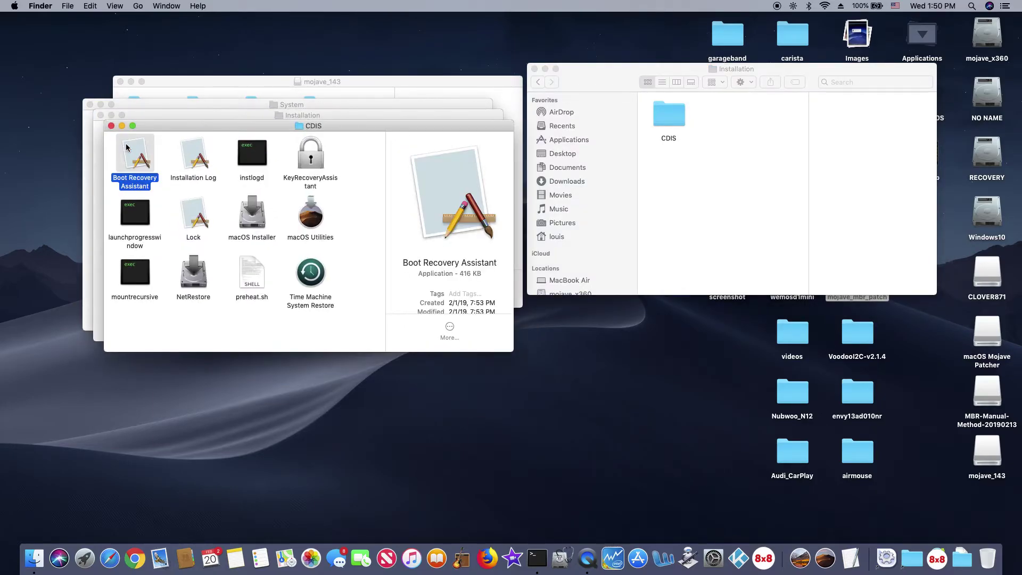
pyautogui.click(222, 323)
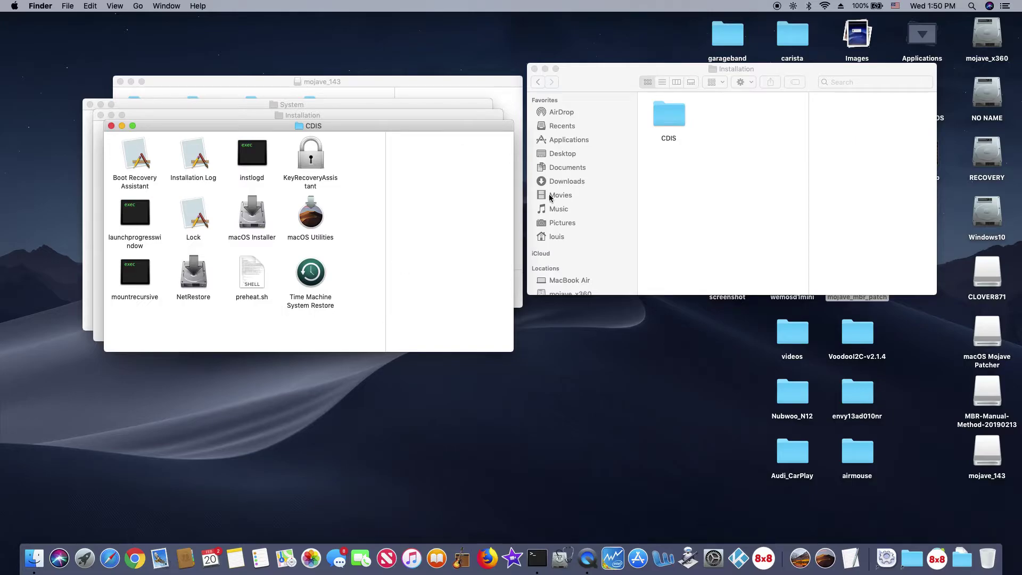
pyautogui.doubleClick(671, 117)
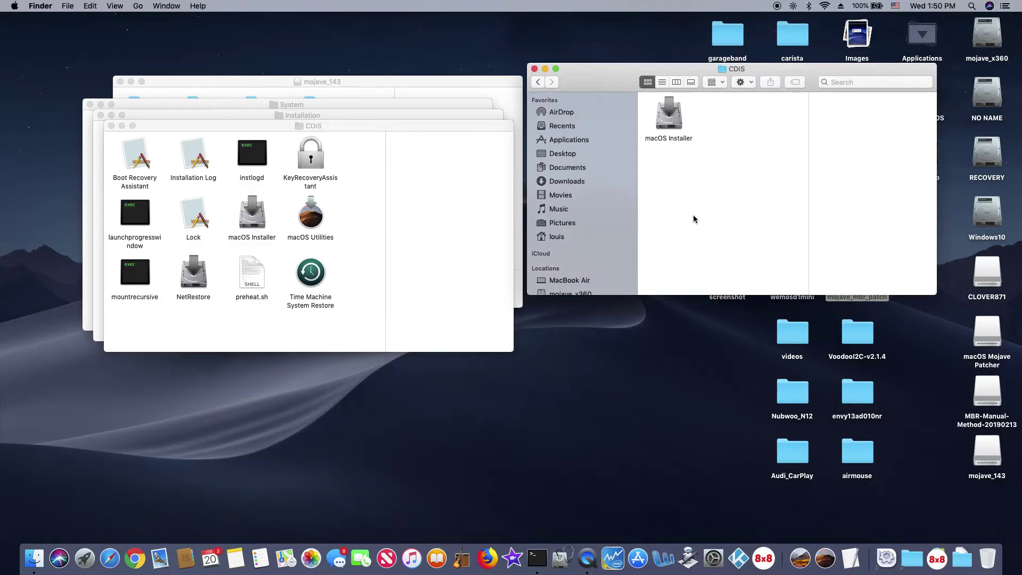
# Copy the patched macOS Installer into the USB CDIS folder, replacing the original, then close CDIS
pyautogui.click(674, 123)
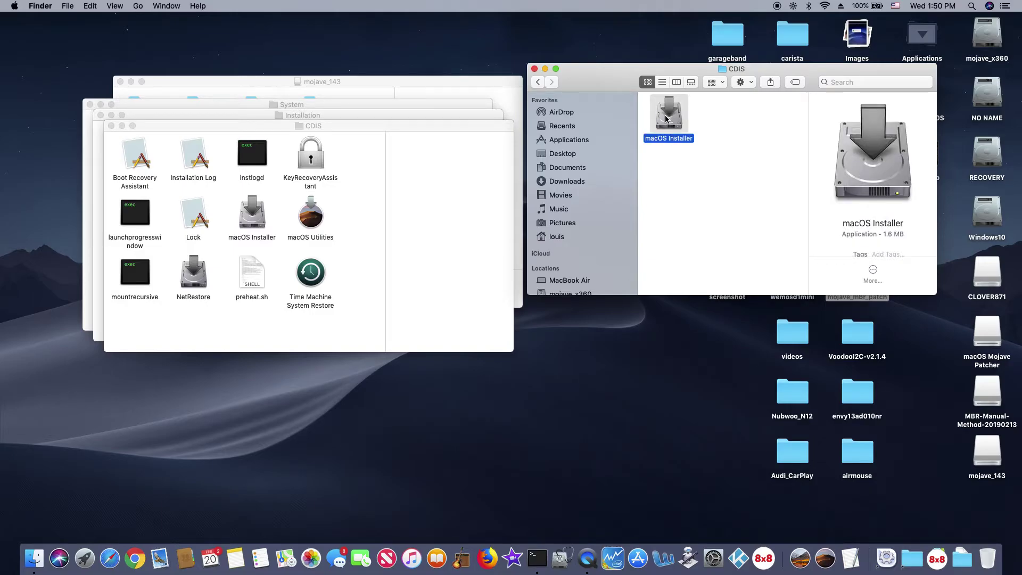
pyautogui.moveTo(669, 116); pyautogui.dragTo(312, 285)
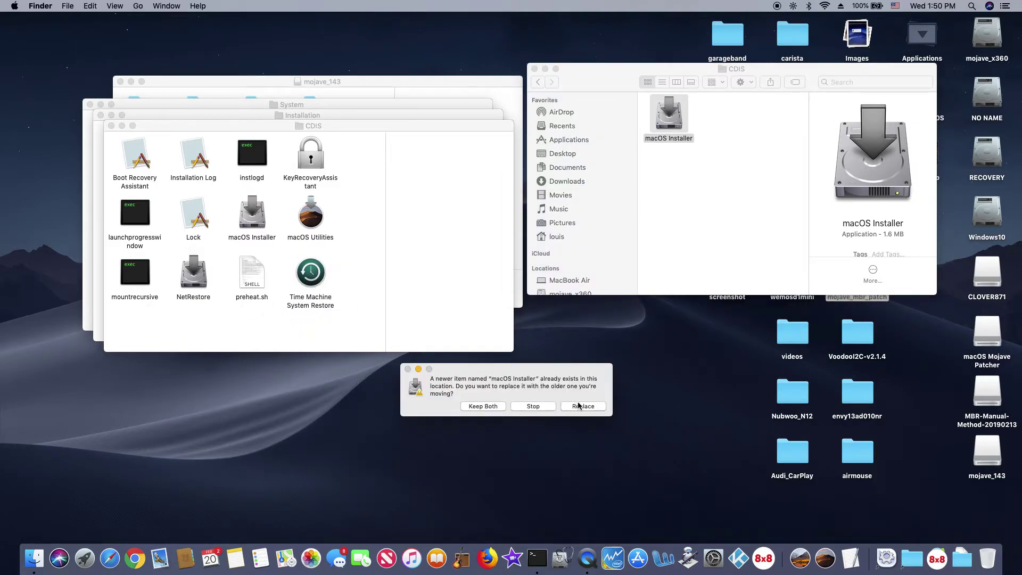
pyautogui.click(582, 406)
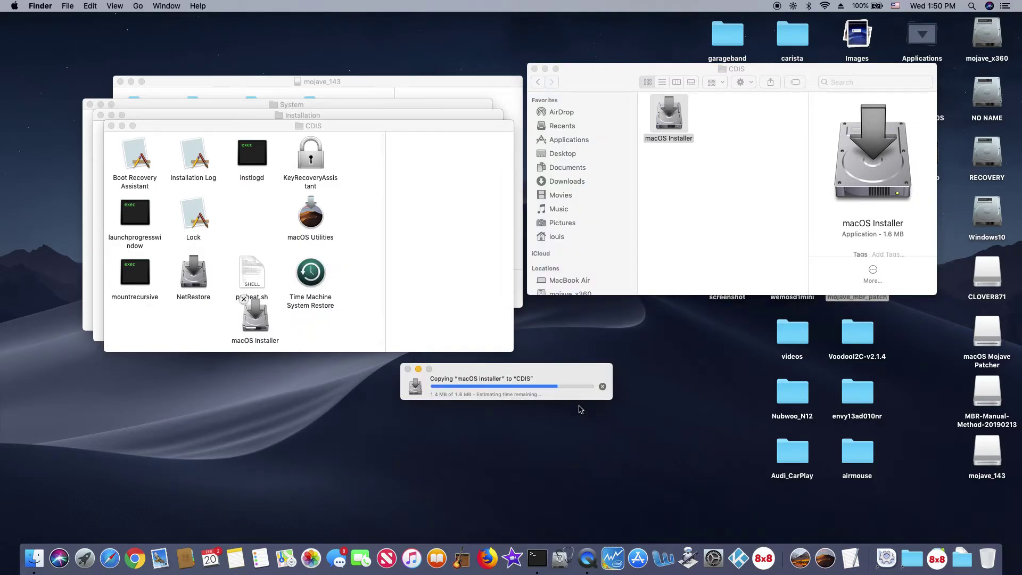
pyautogui.rightClick(250, 230)
pyautogui.moveTo(274, 304)
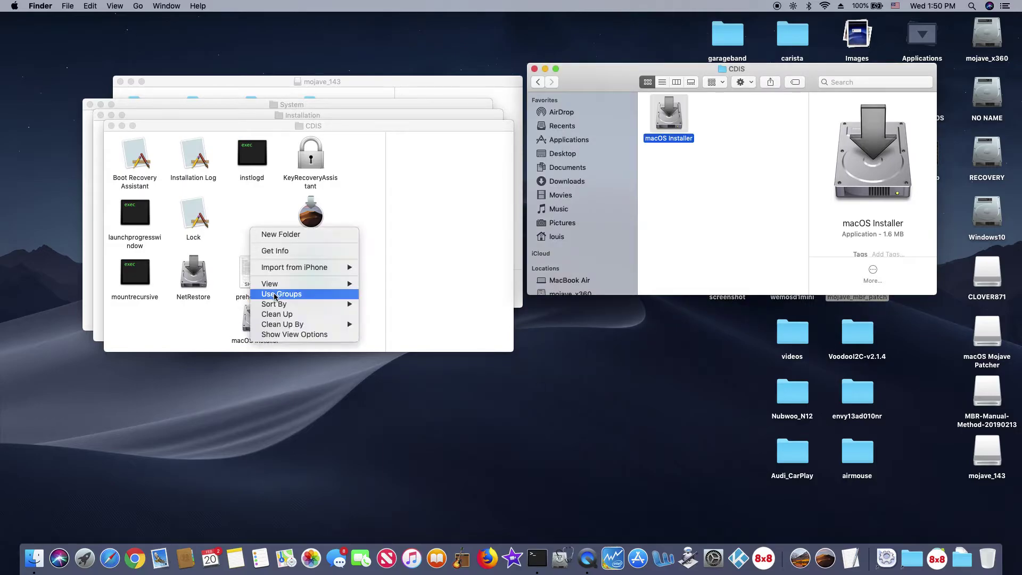
pyautogui.click(380, 337)
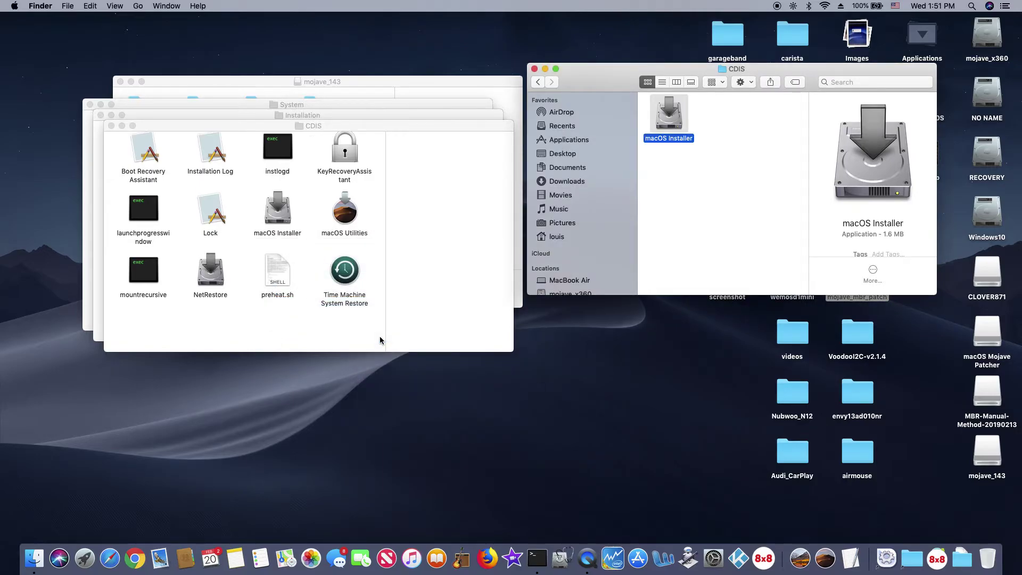
pyautogui.click(111, 127)
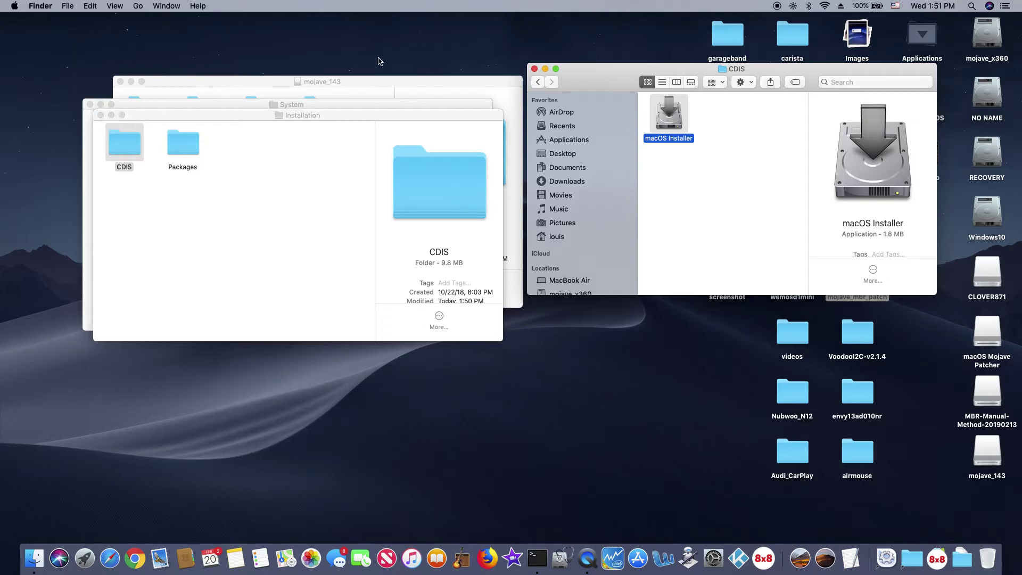
# Return the patch window to System and open the USB volume's System Library folder
pyautogui.click(537, 82)
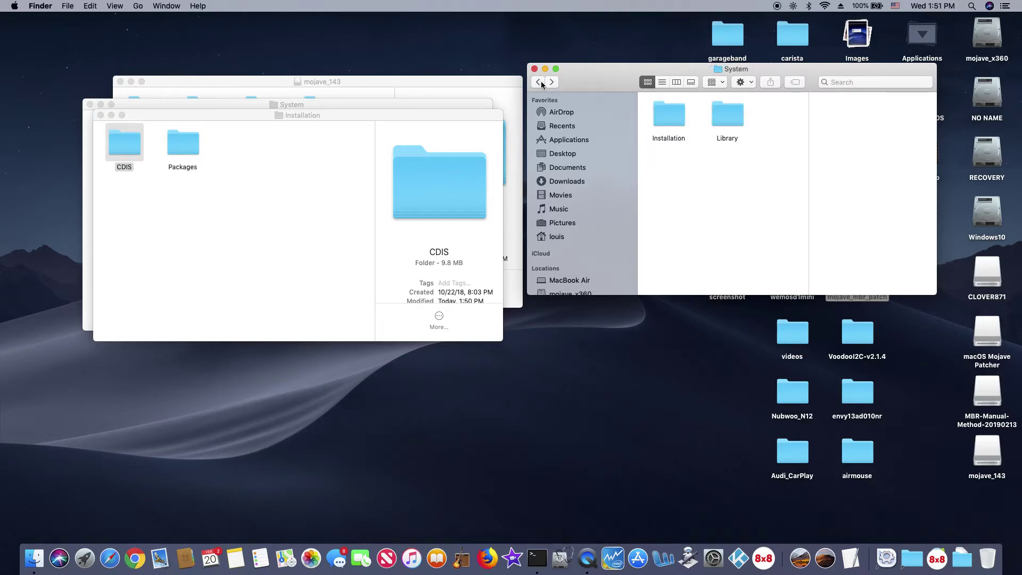
pyautogui.click(100, 116)
pyautogui.doubleClick(172, 138)
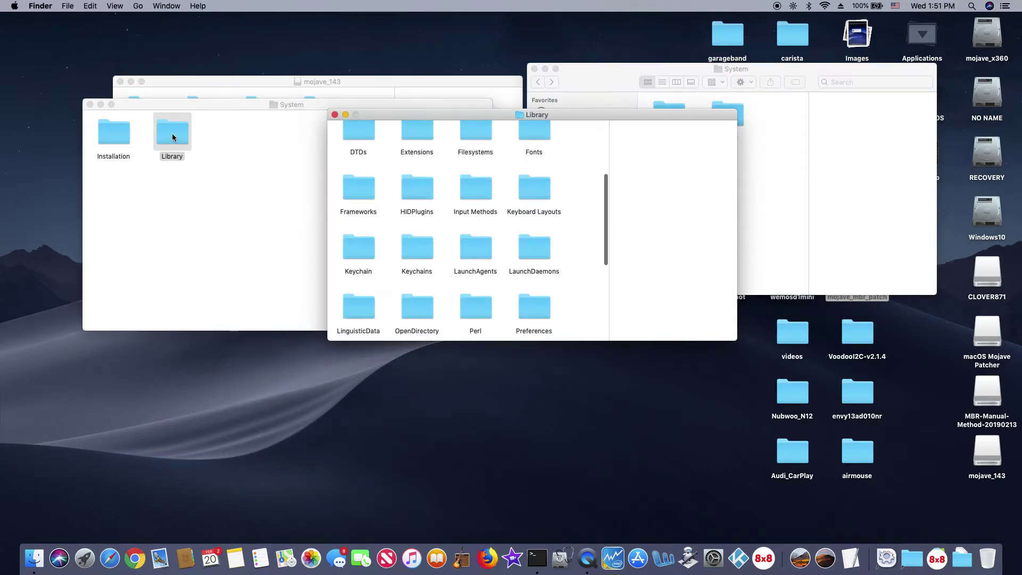
pyautogui.moveTo(415, 115); pyautogui.dragTo(156, 110)
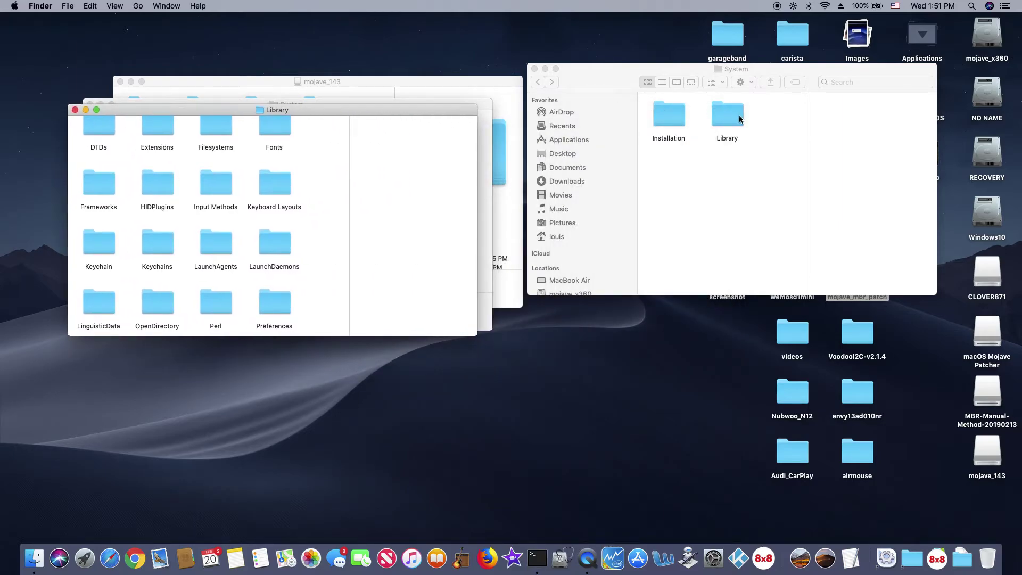
# Open the patch's Library > Frameworks folder and select Quartz.framework and QuickLook.framework
pyautogui.doubleClick(734, 116)
pyautogui.doubleClick(669, 116)
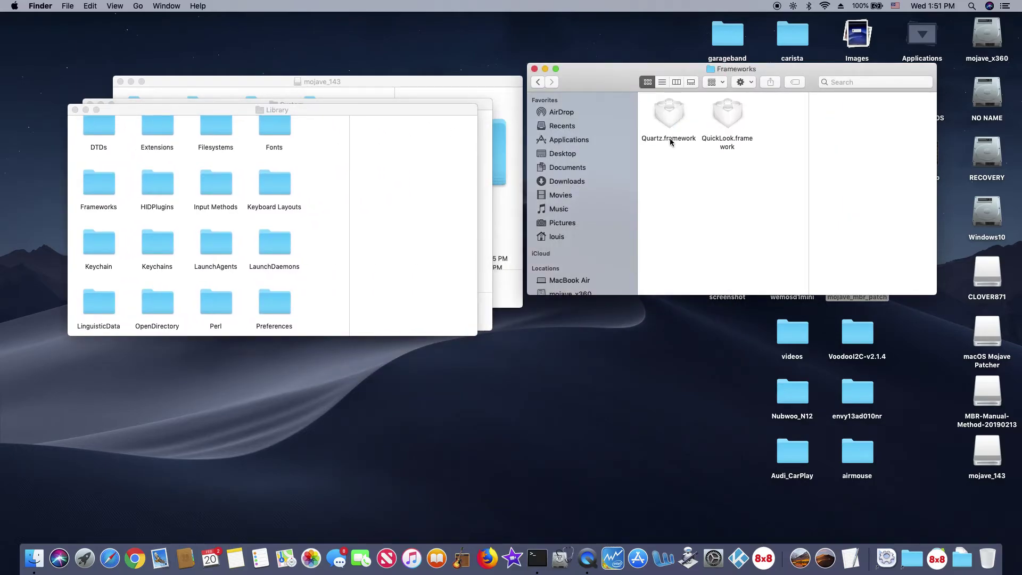
pyautogui.click(670, 139)
pyautogui.press('super+a')
pyautogui.rightClick(670, 141)
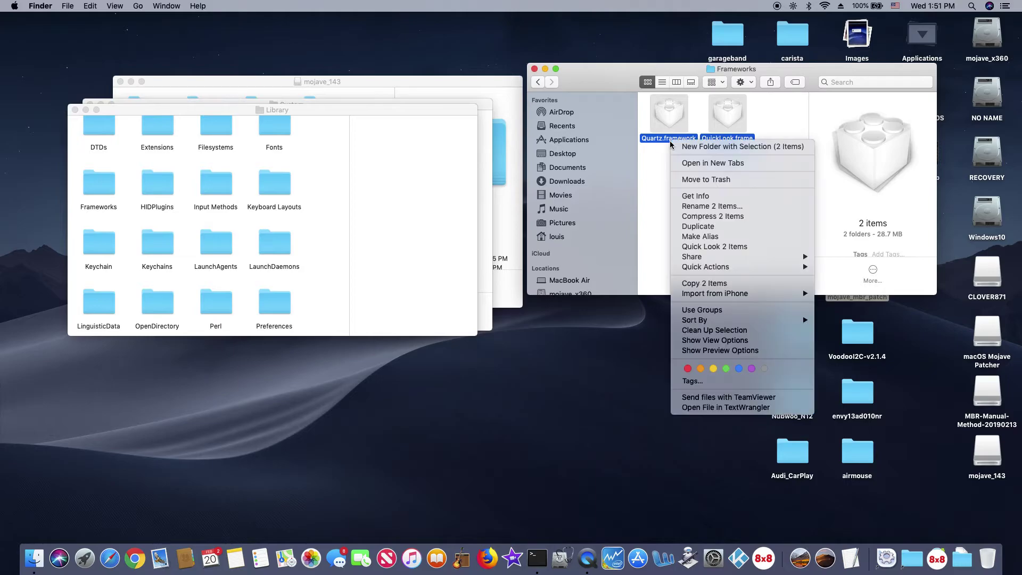
pyautogui.press('Escape')
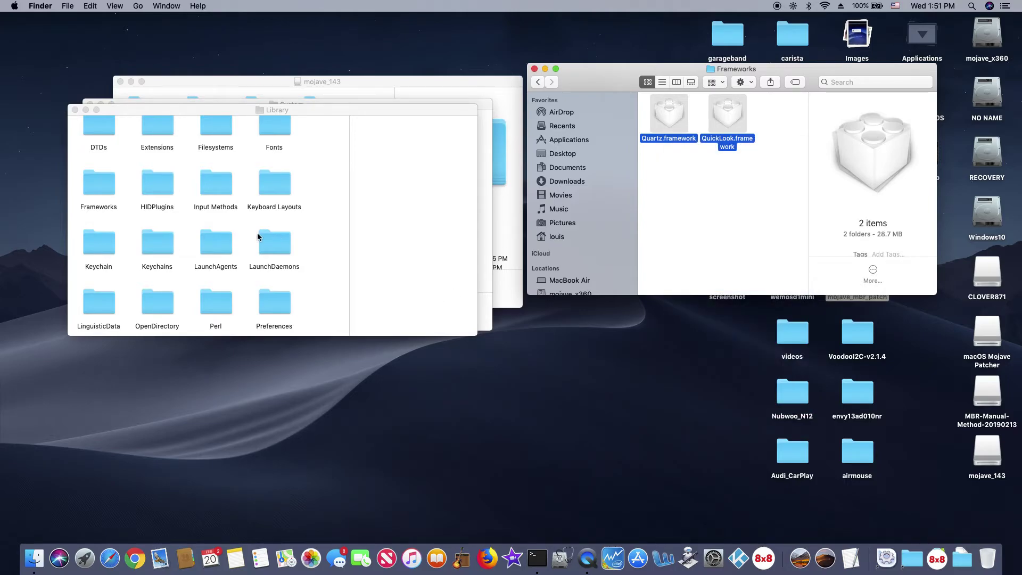